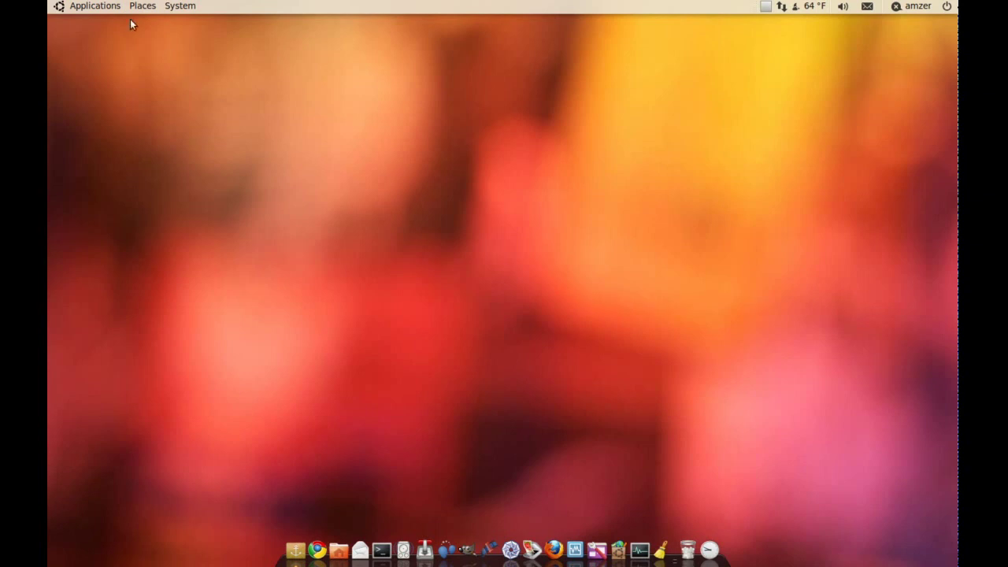
Step: Launch VLC media player and open its Convert / Save dialog for choosing source media
click(86, 9)
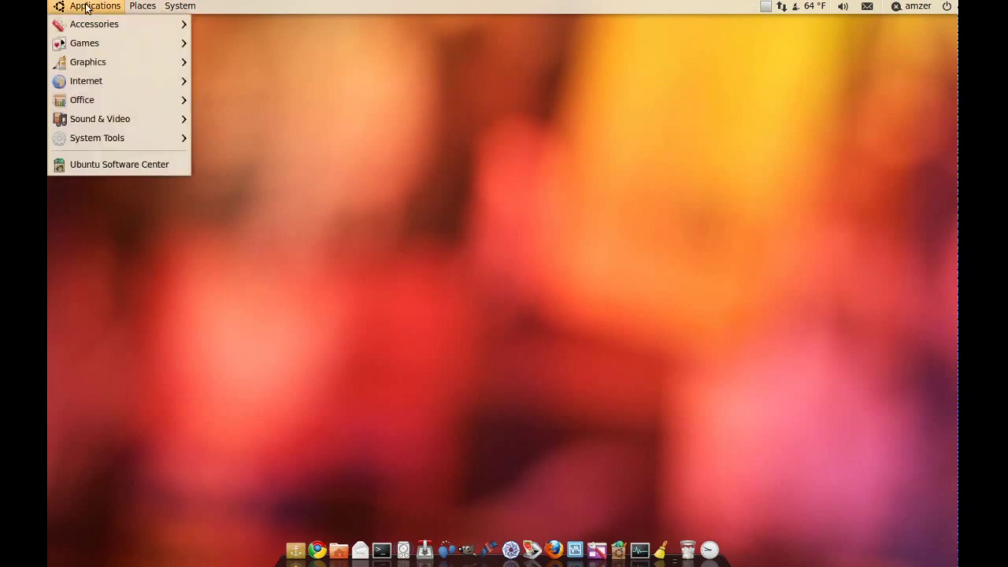
mouse_move(101, 121)
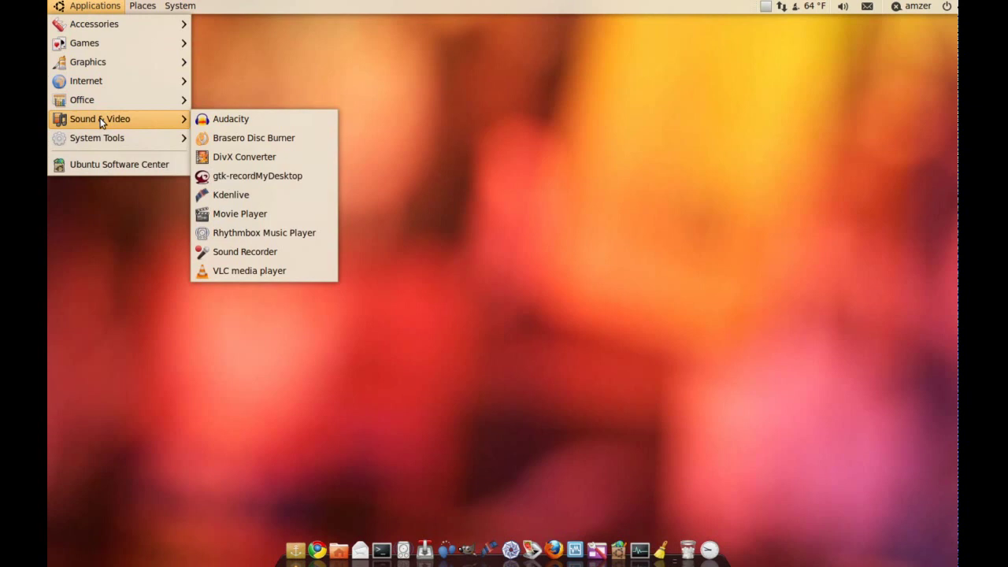
click(281, 270)
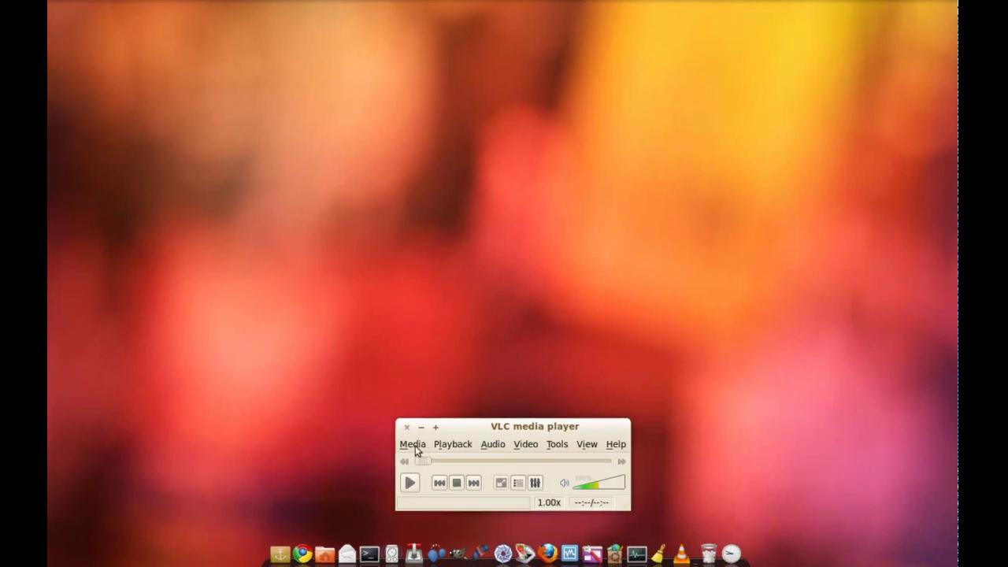
click(451, 444)
mouse_move(412, 444)
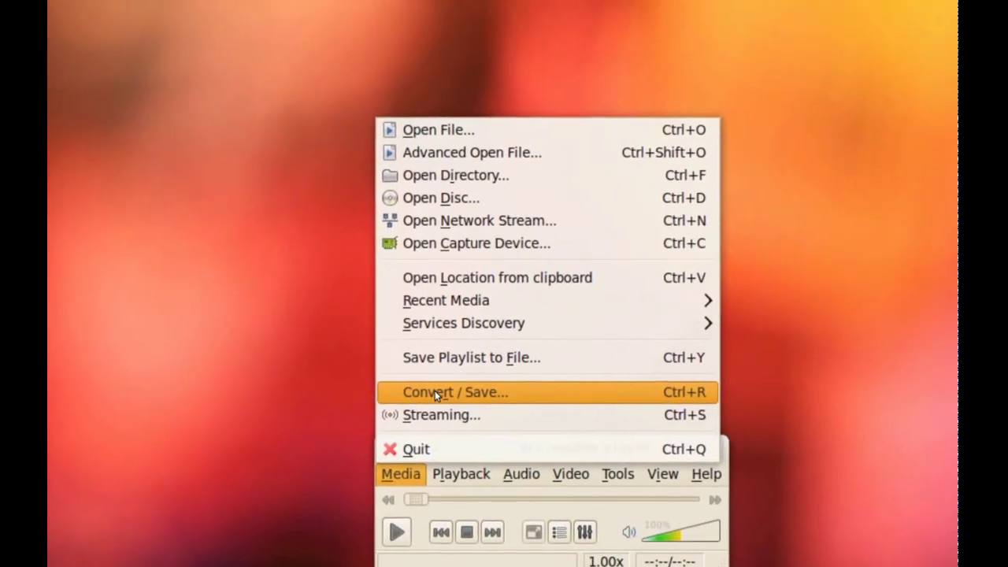
click(435, 391)
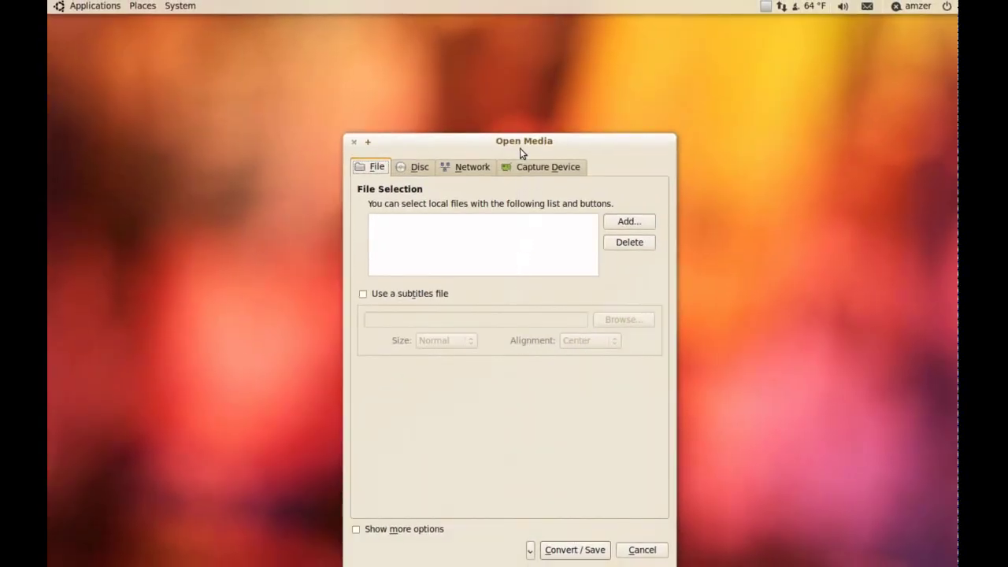
drag(519, 148, 522, 99)
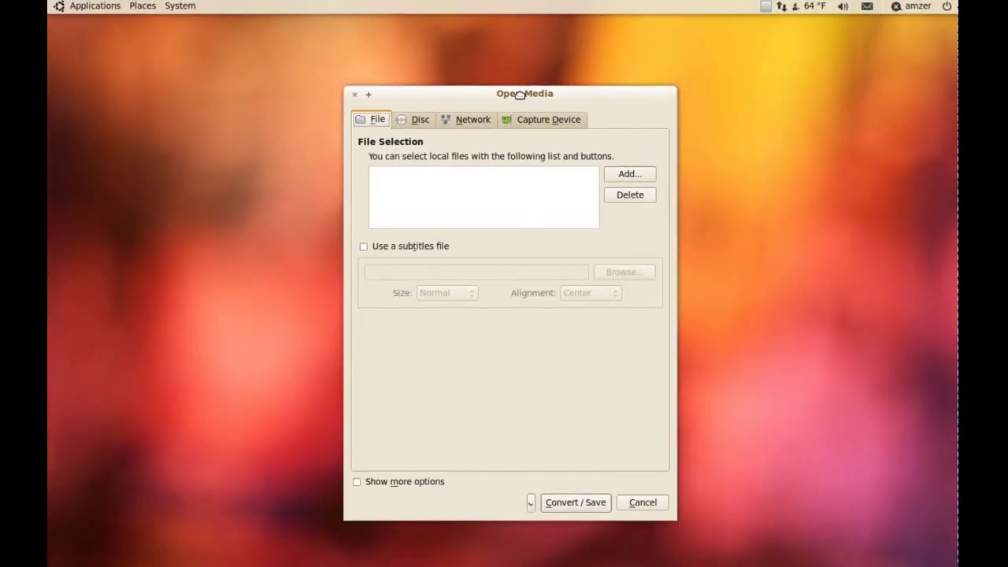
Step: Add EvolutionIMAP.mp4 from the Videos folder as the source file and choose to convert it
click(629, 172)
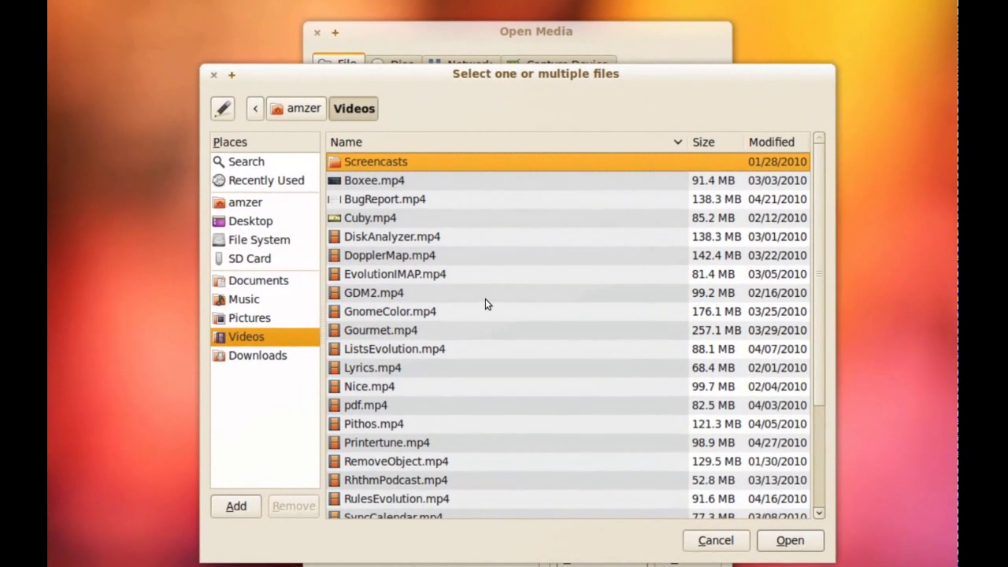
click(452, 279)
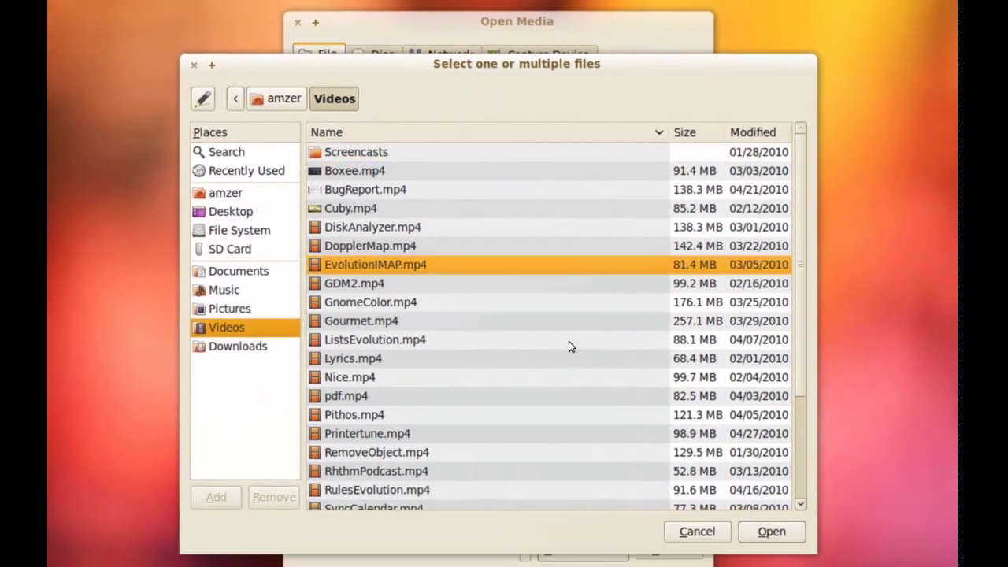
click(800, 546)
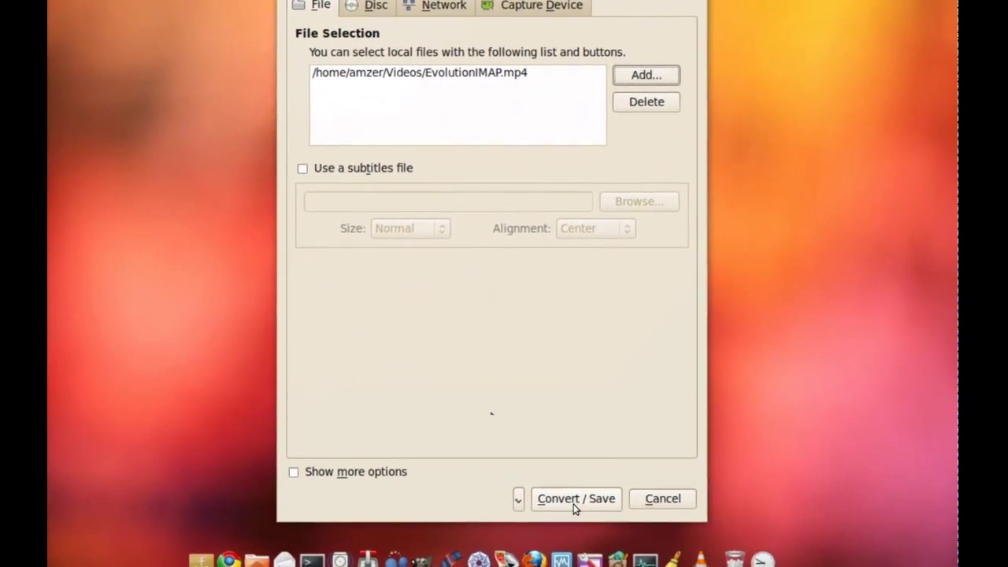
click(532, 500)
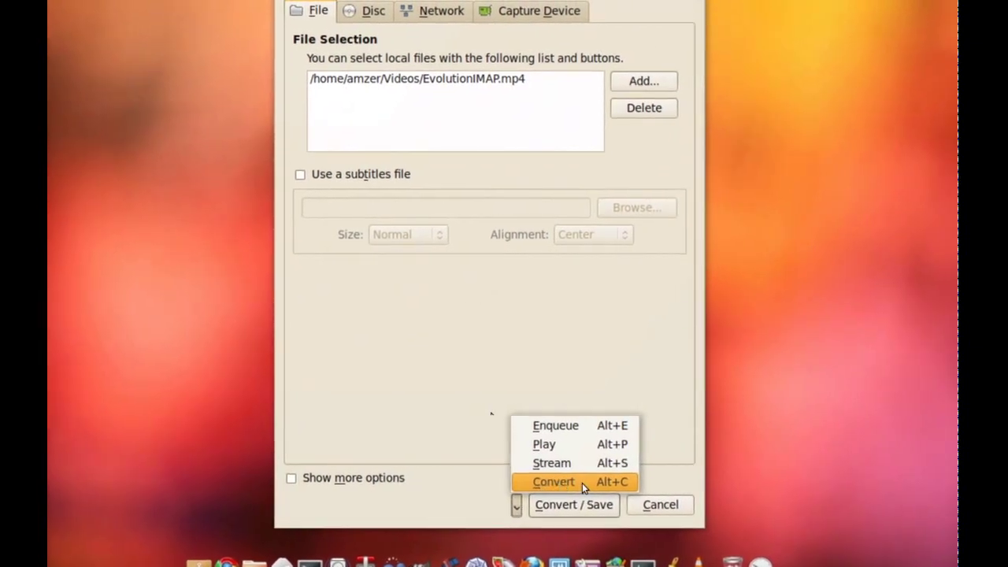
click(582, 482)
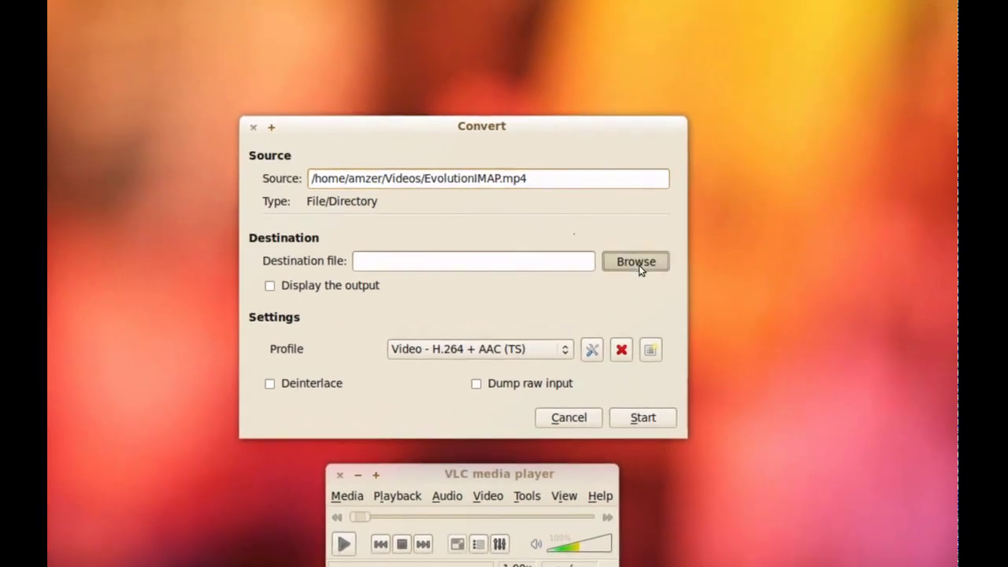
Step: Set the destination file to one named video in the Desktop folder
click(636, 263)
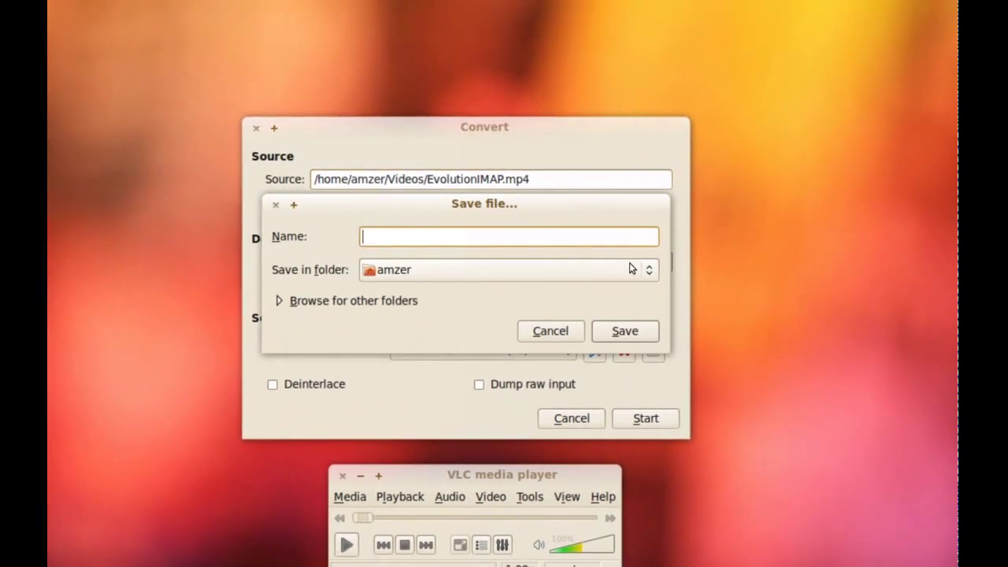
text(video)
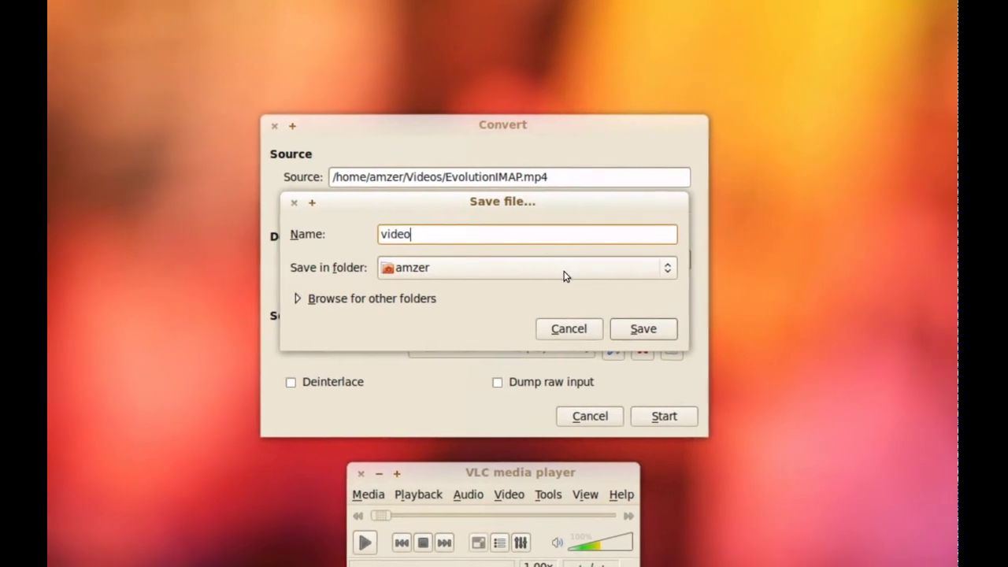
click(541, 276)
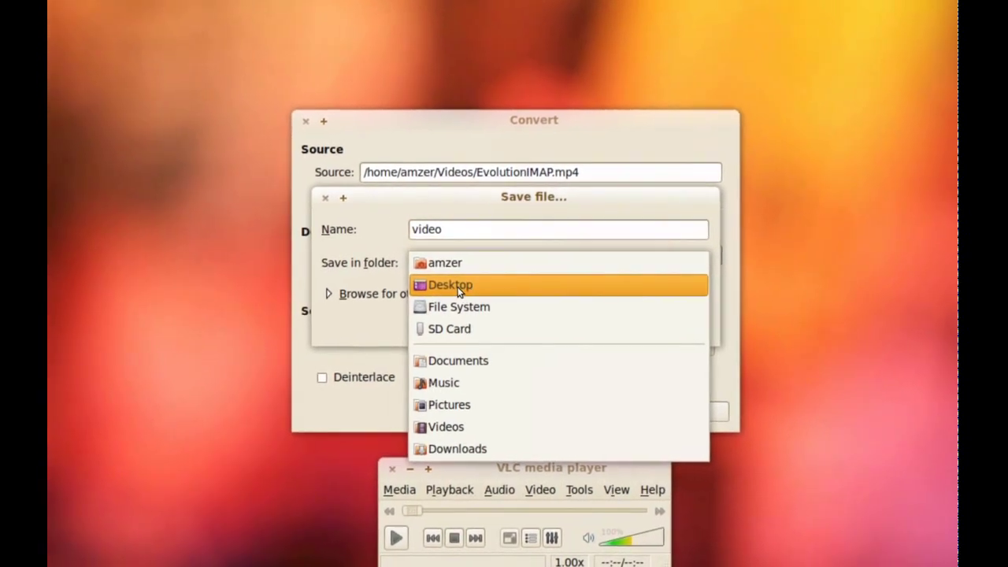
click(459, 285)
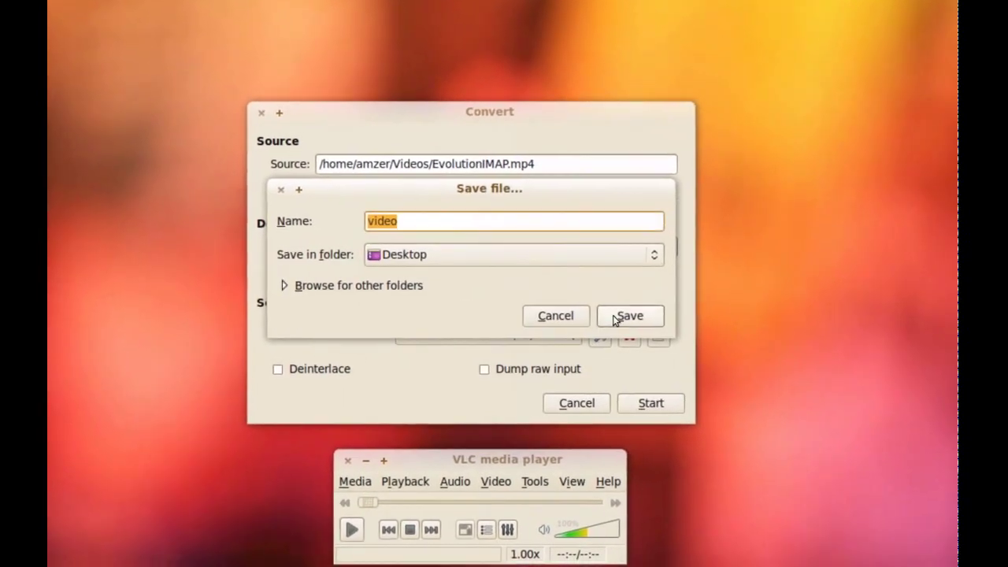
click(629, 316)
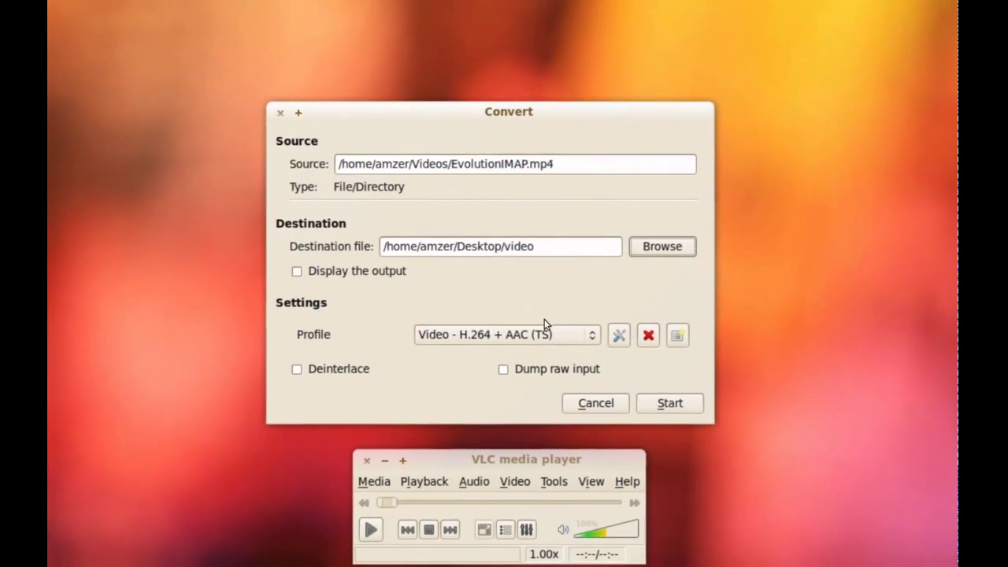
Step: Edit the Video - H.264 + AAC (TS) profile and set its encapsulation to MP4/MOV
click(544, 333)
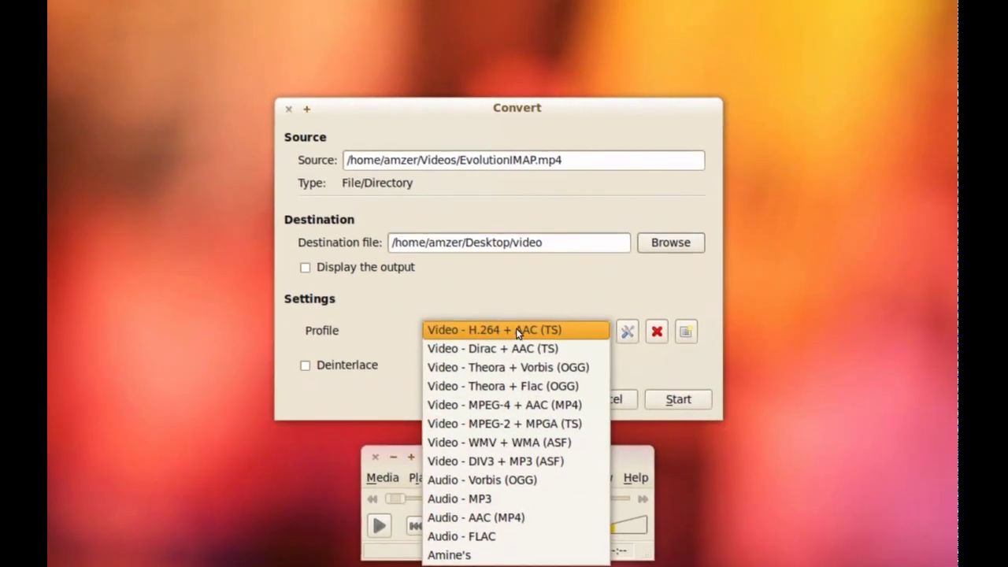
click(512, 329)
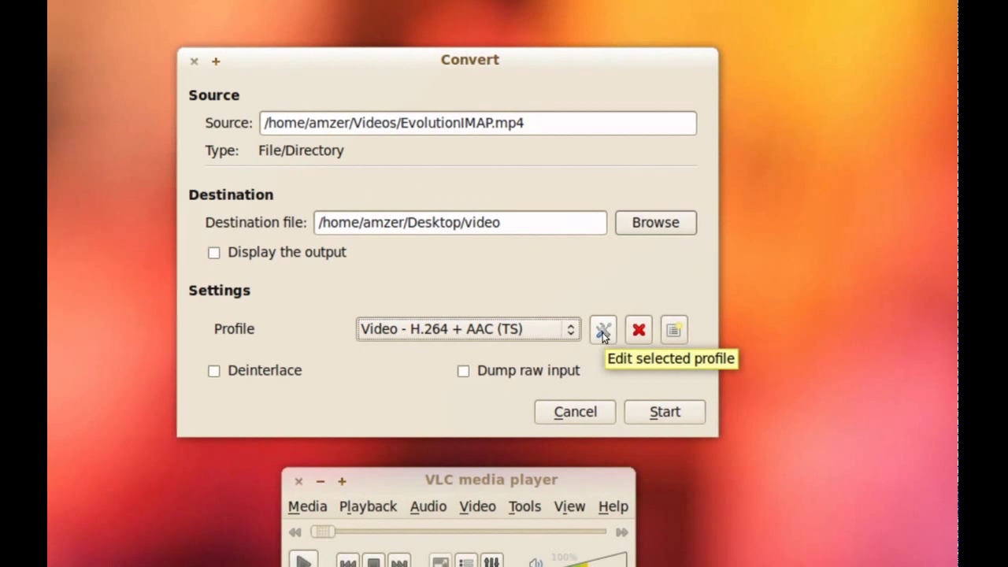
click(603, 332)
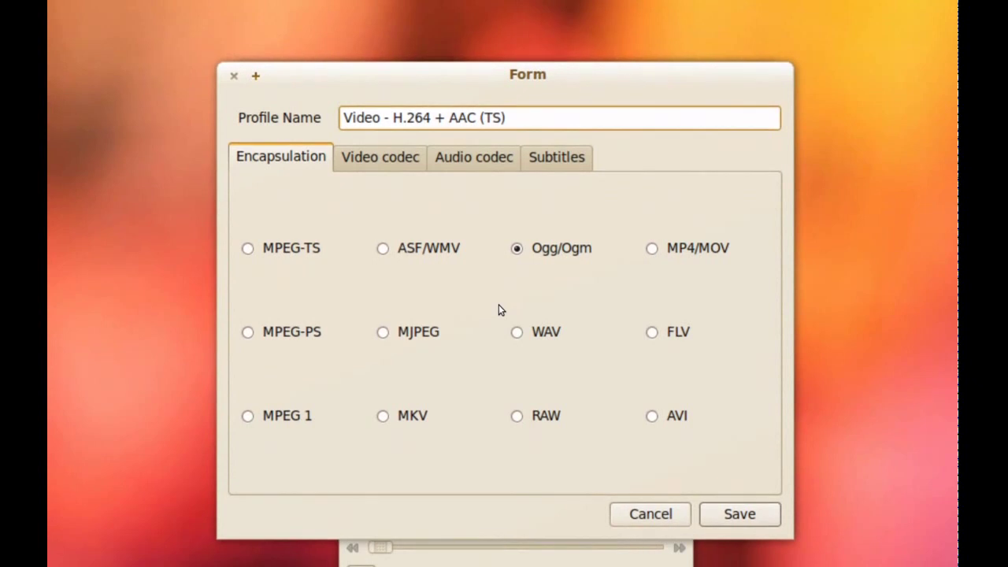
click(652, 248)
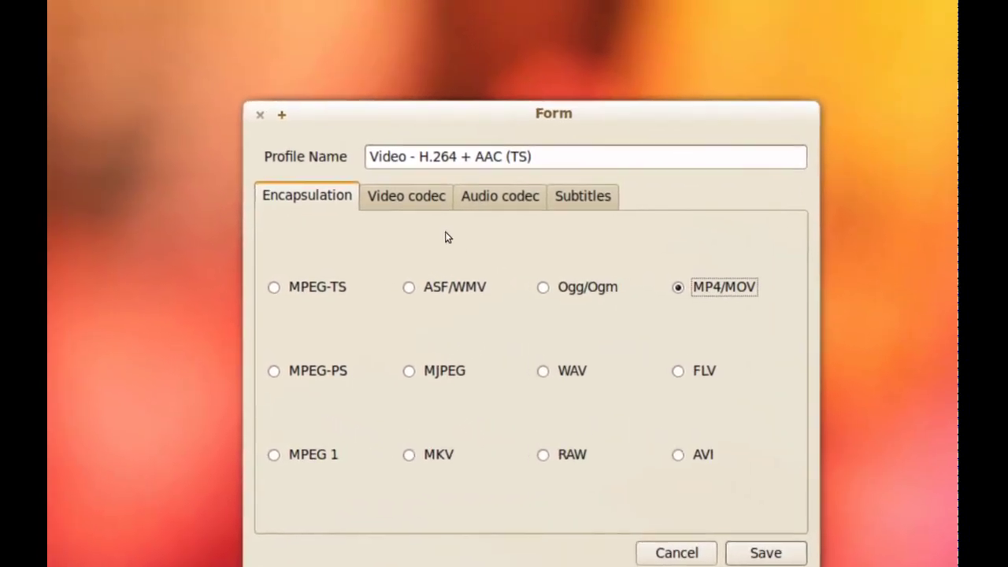
Step: Set the profile's video codec to MPEG-4
click(411, 203)
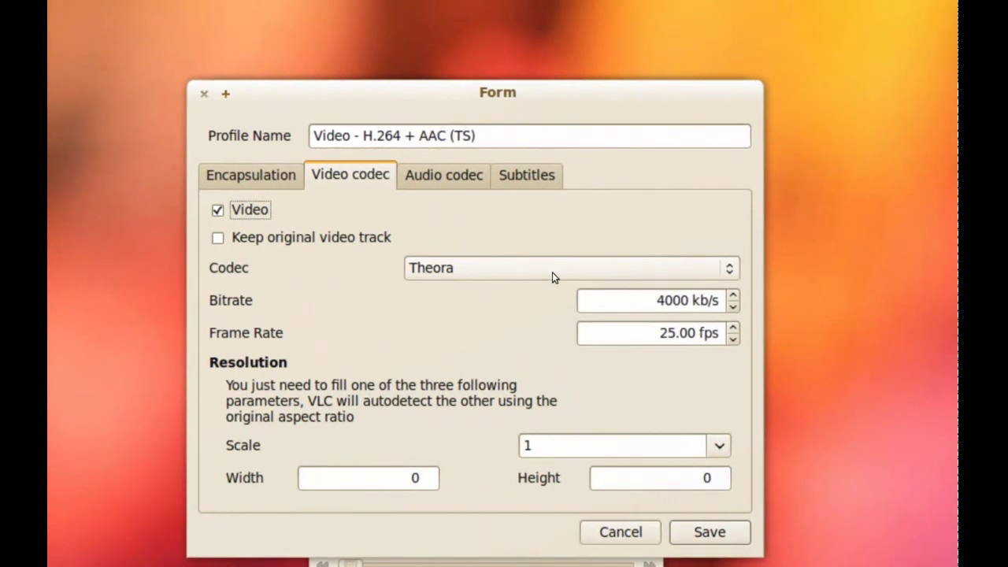
scroll(552, 271, up, 4)
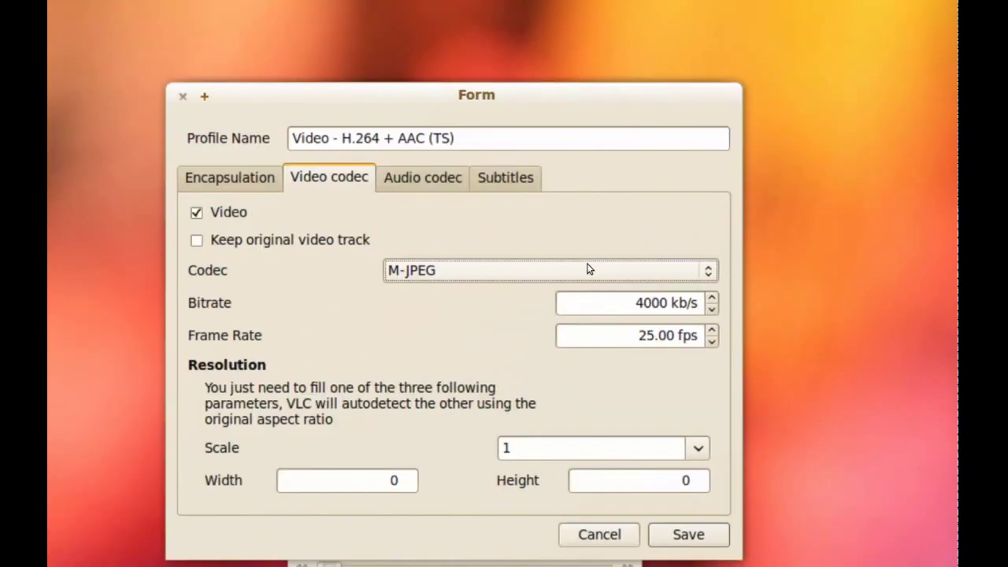
click(586, 270)
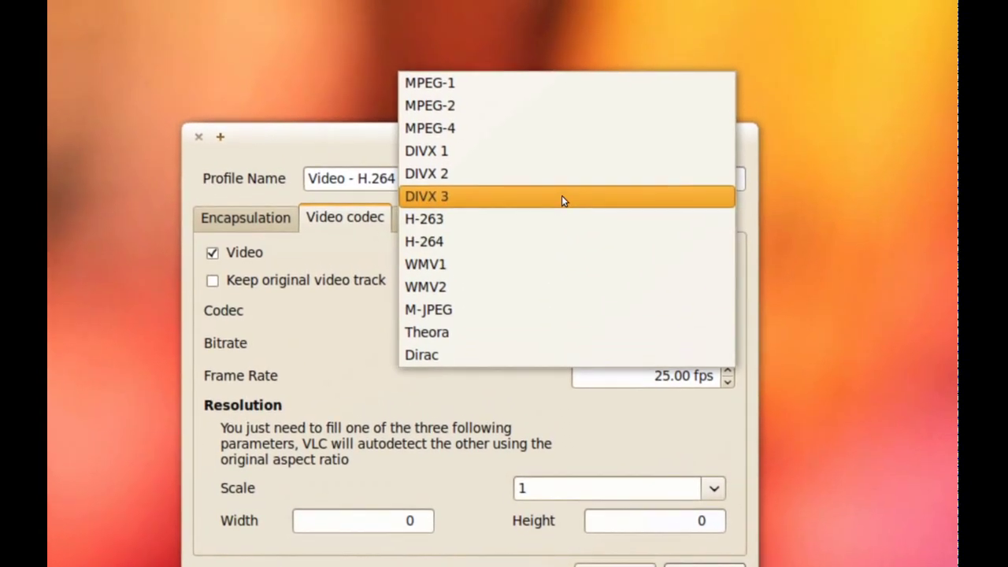
click(551, 158)
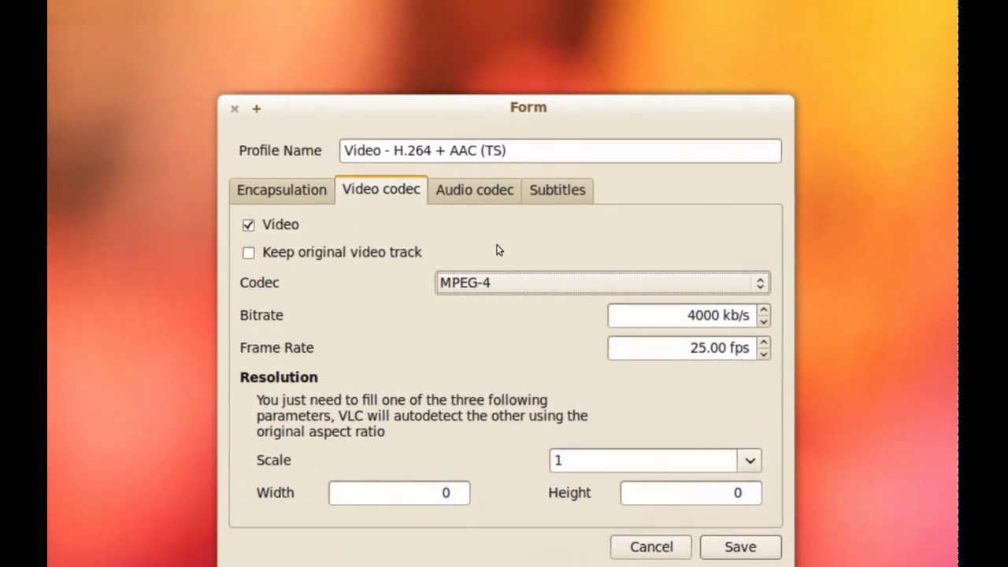
Step: Set the profile's audio codec to MPEG 4 Audio (AAC) and check the subtitle options
click(422, 100)
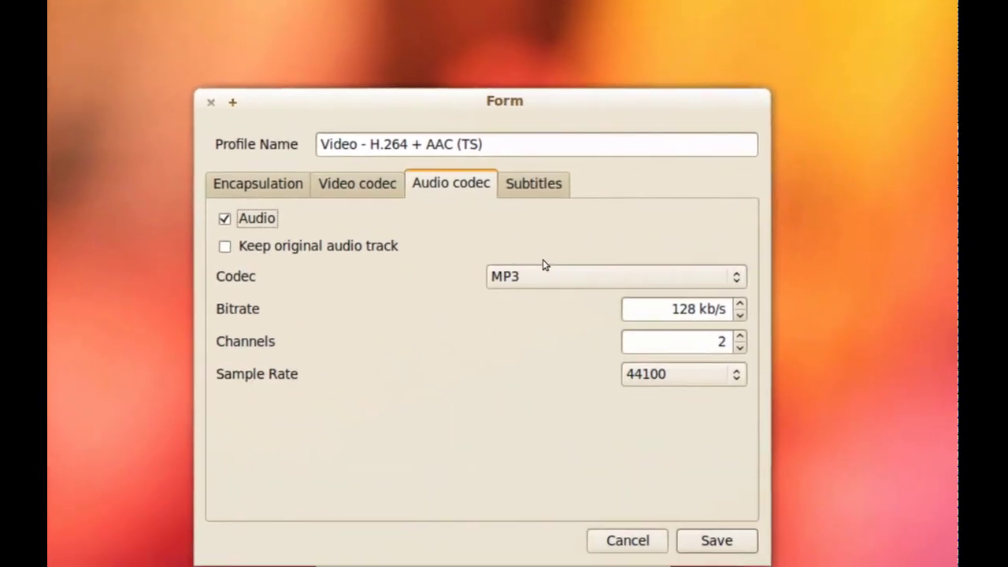
click(594, 304)
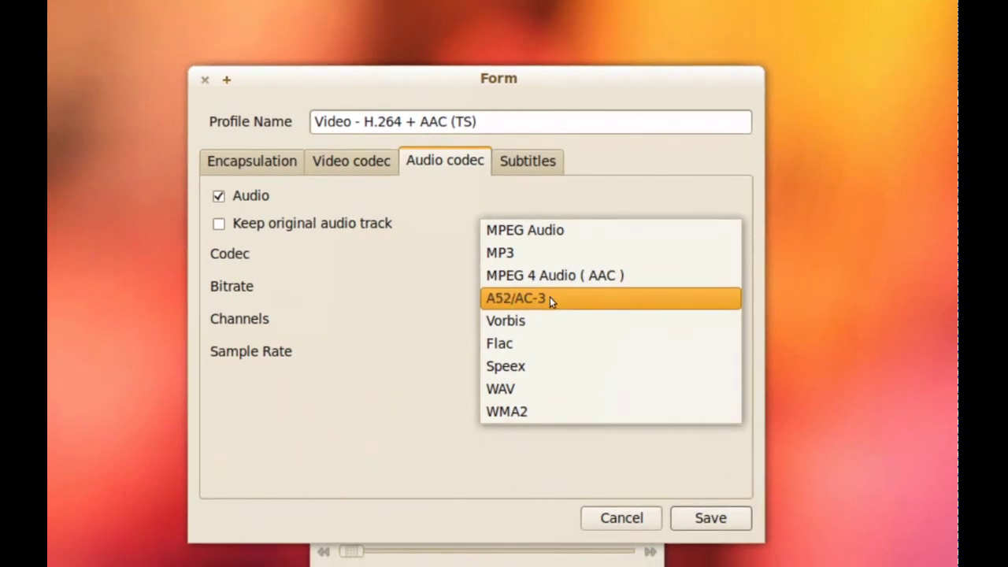
click(552, 279)
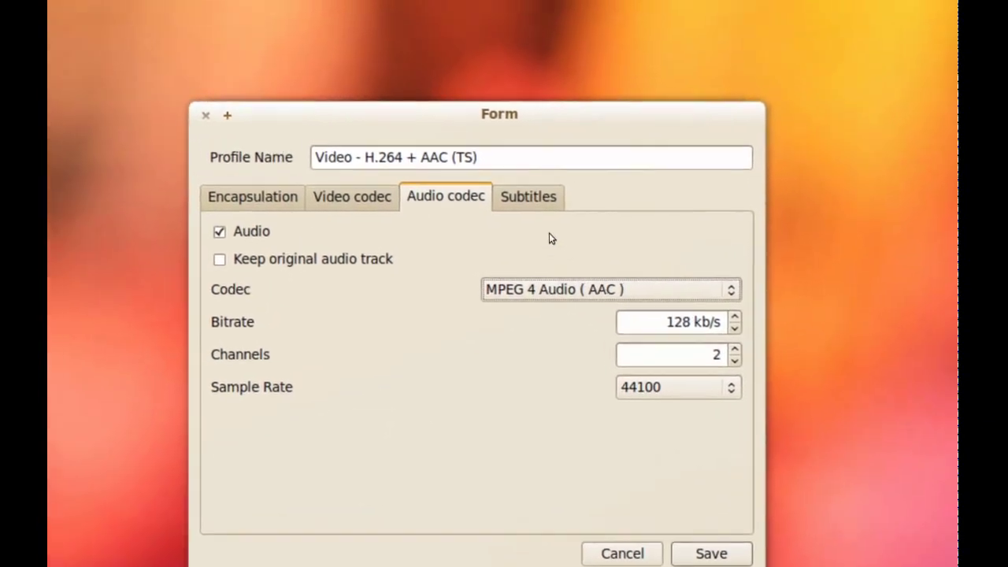
click(488, 165)
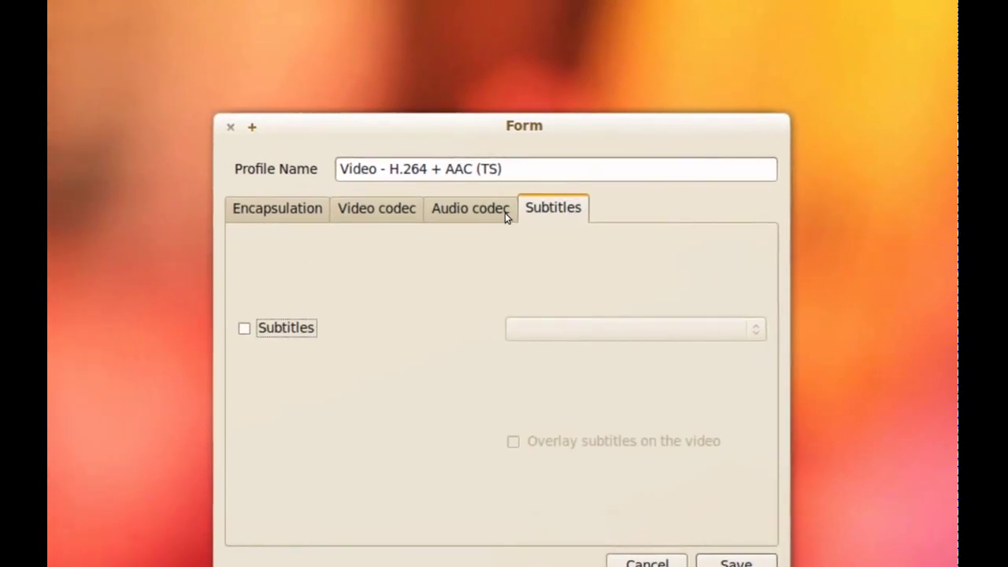
click(505, 213)
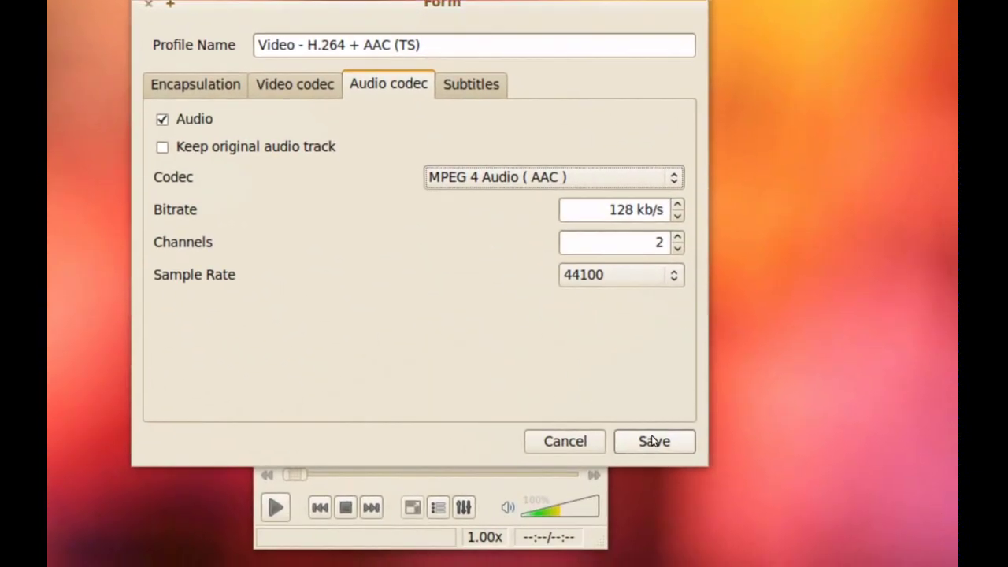
Step: Save the edited profile and start converting the video
click(652, 441)
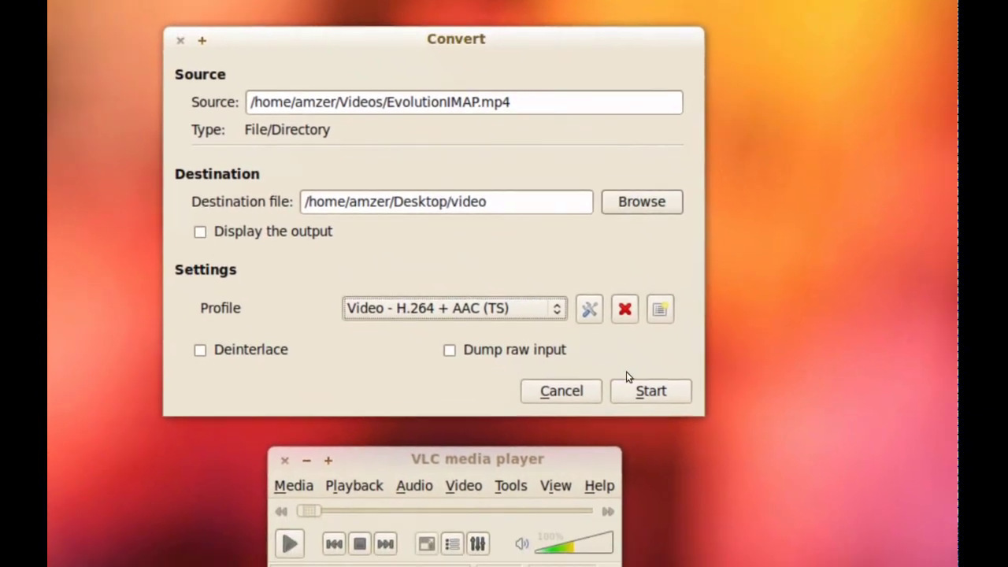
click(639, 390)
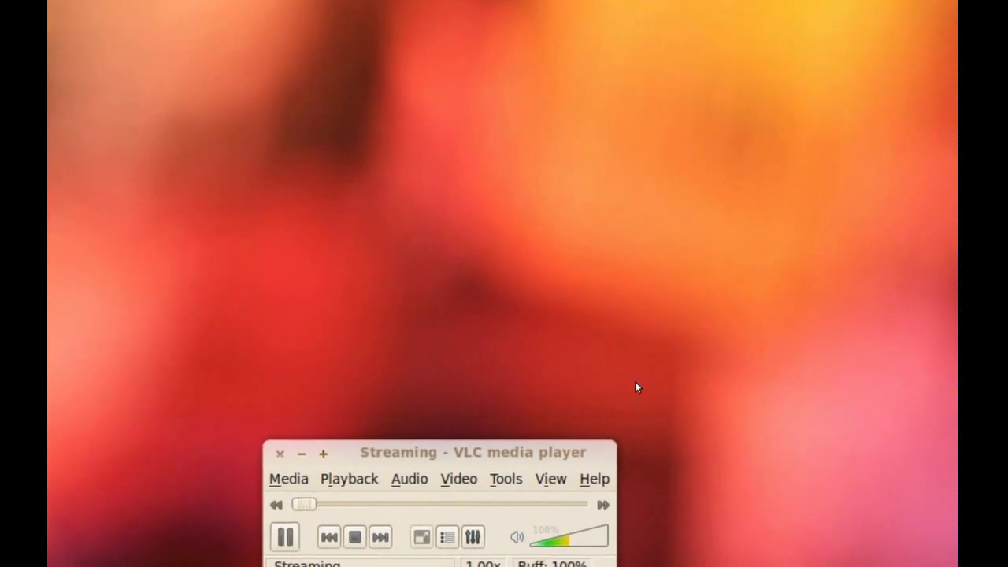